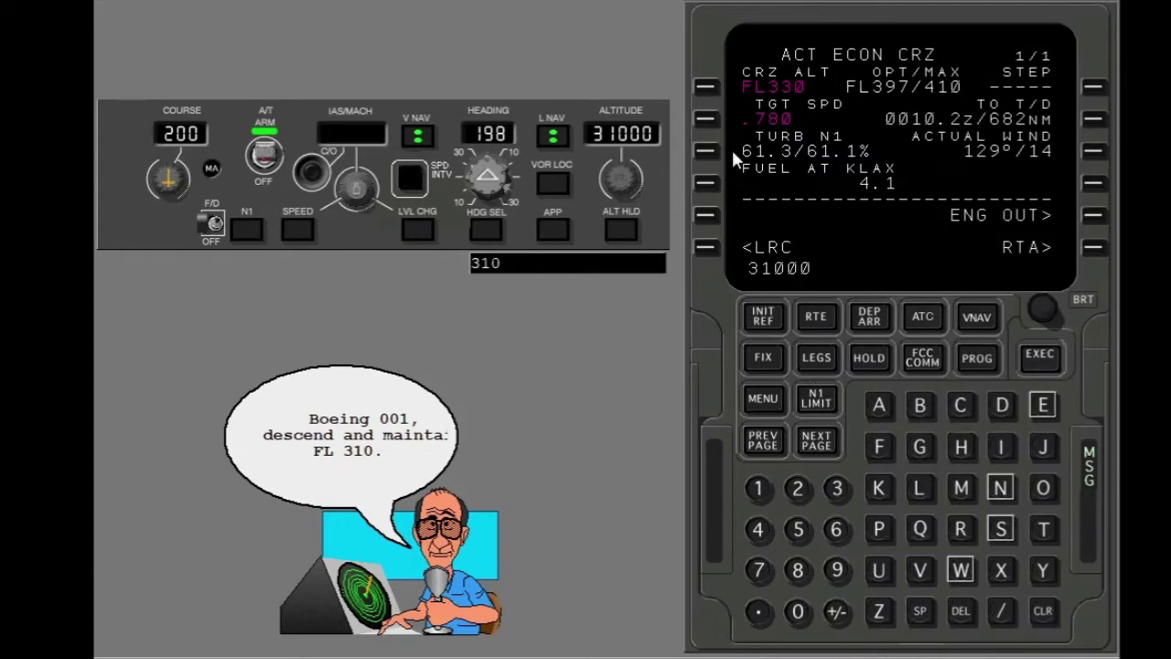
Enter 310 as the cruise altitude and execute the descent to FL310.
left_click(711, 84)
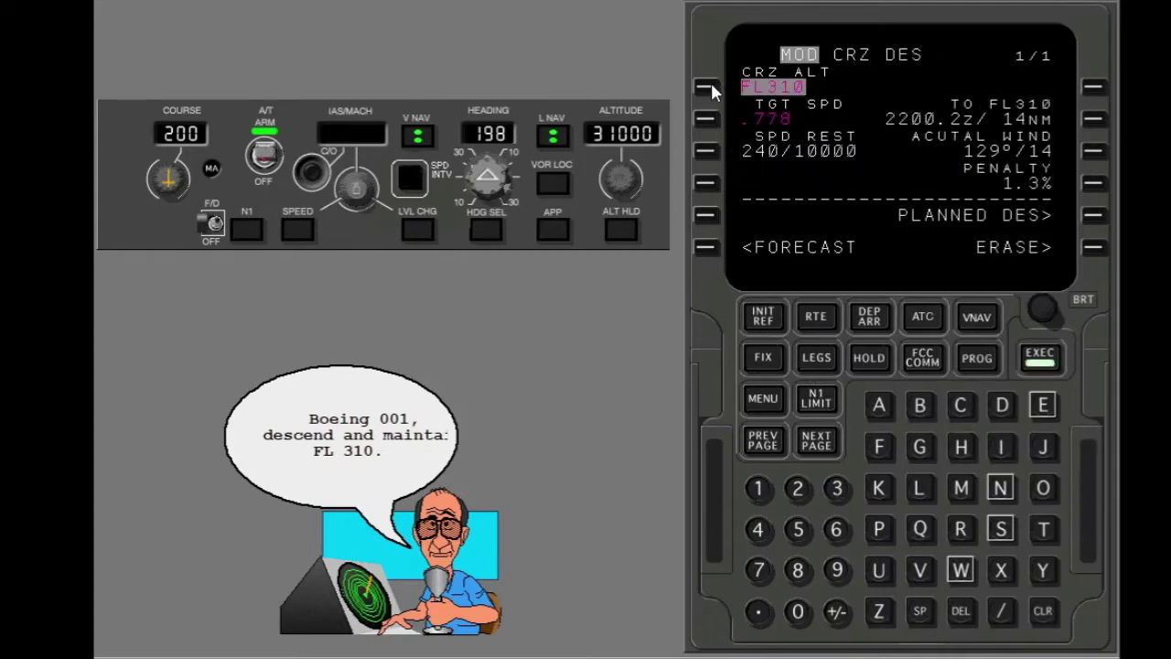
left_click(1041, 363)
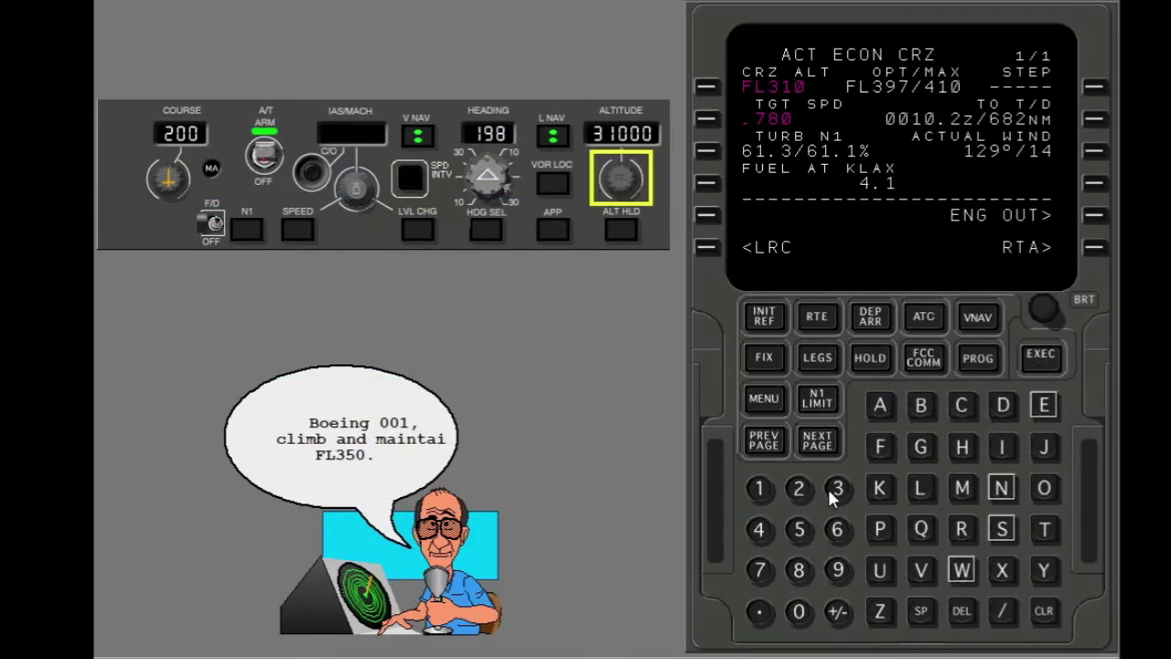
Set the MCP altitude to 35000, enter it as cruise altitude, and execute the FL350 climb.
left_click(620, 174)
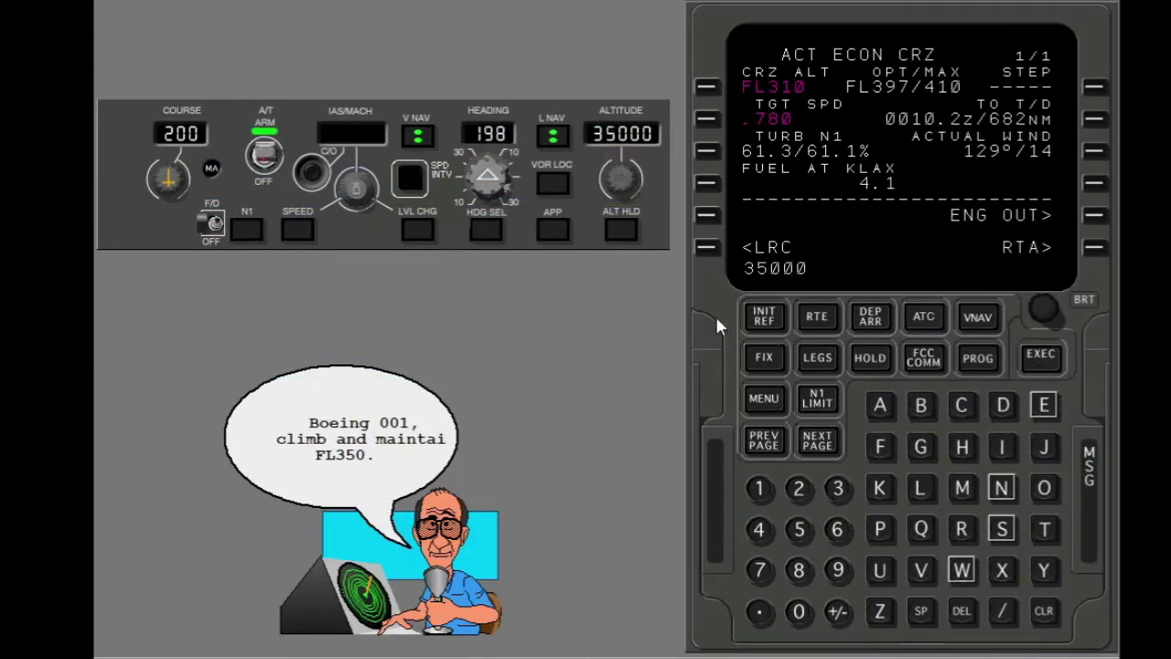
left_click(710, 84)
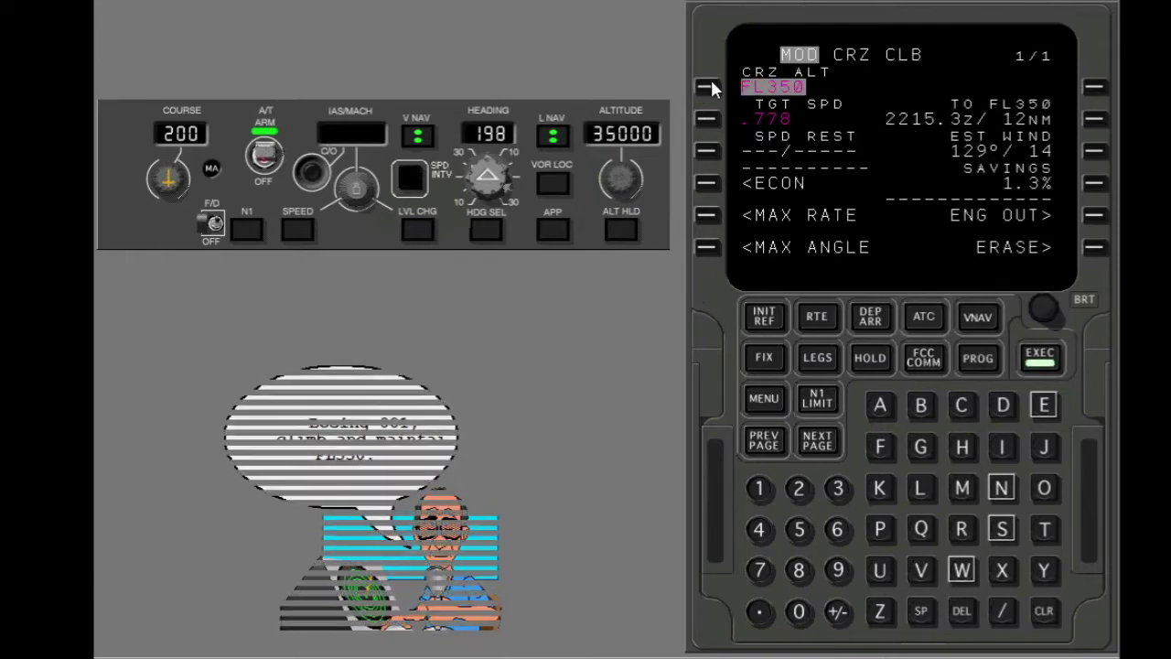
left_click(1043, 360)
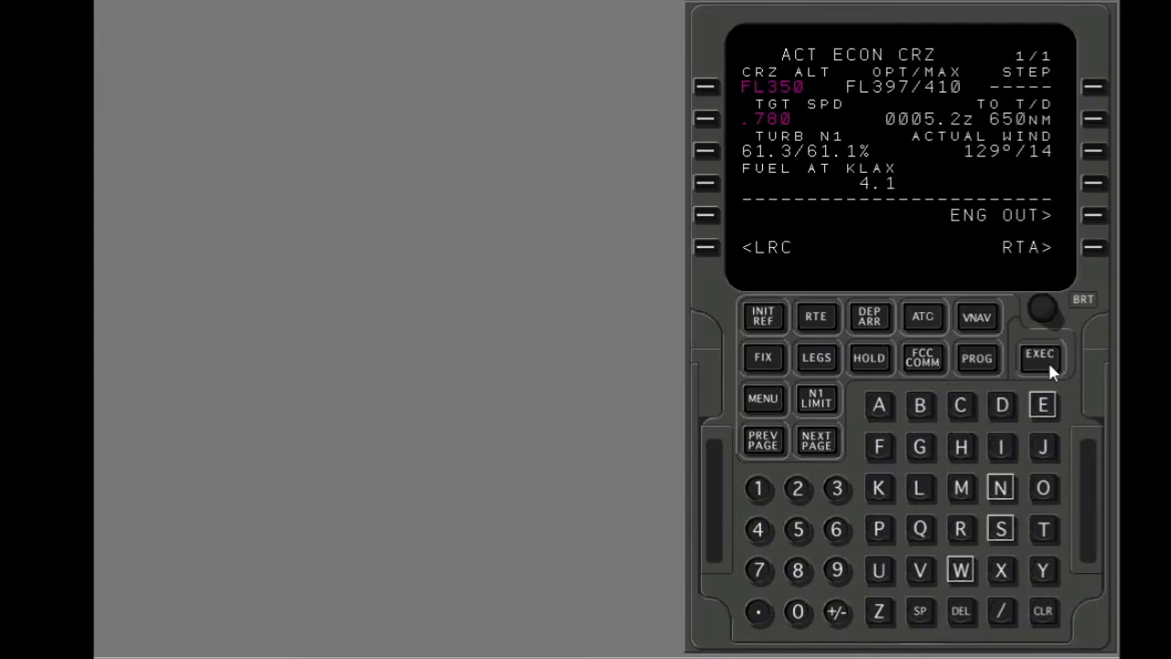
Key in a .7 Mach target speed, then clear the mistaken scratchpad entry.
left_click(802, 620)
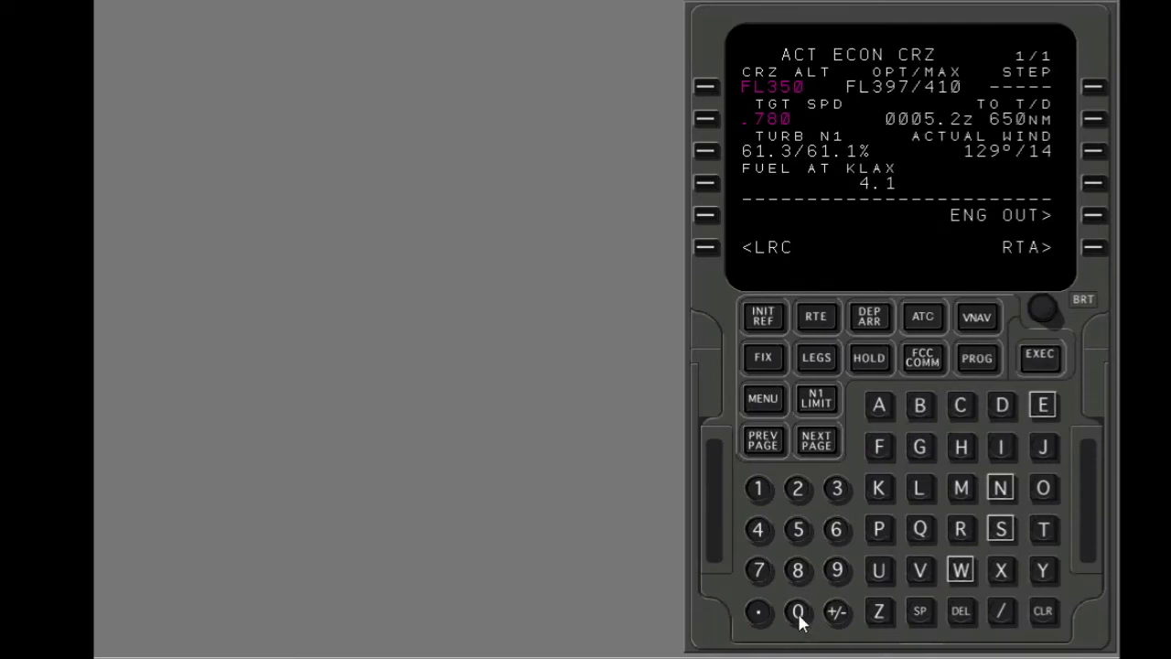
left_click(758, 569)
left_click(706, 119)
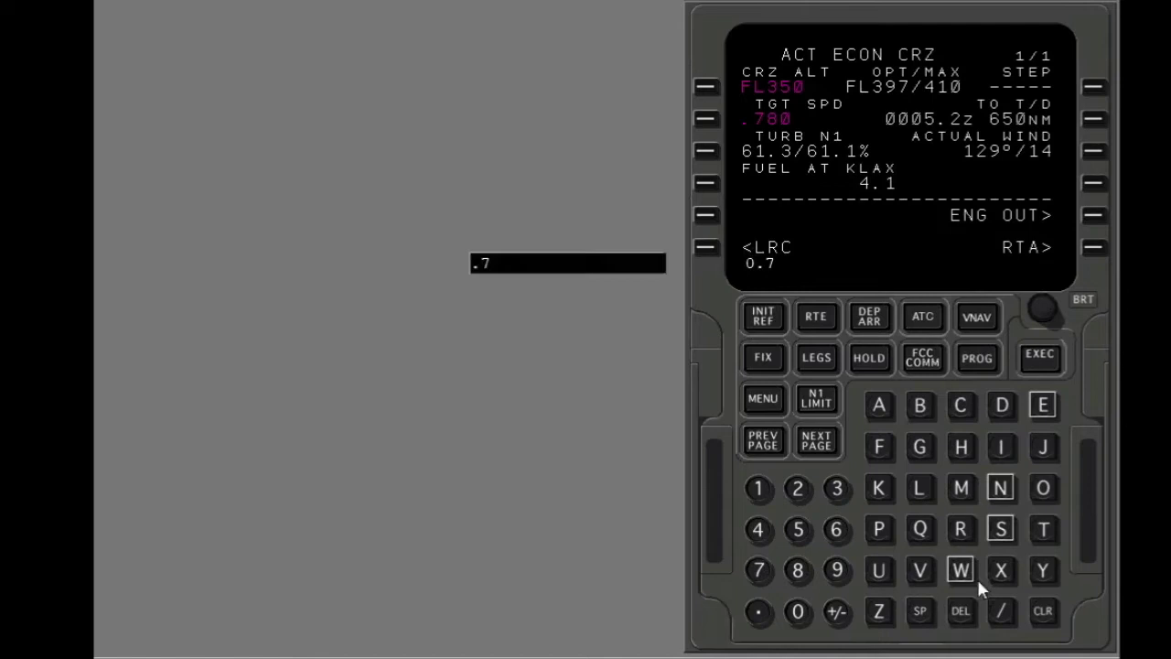
left_click(1043, 615)
left_click(1043, 615)
Execute a Mach .700 target speed, then revert to ECON speed .780 and execute.
left_click(758, 611)
left_click(763, 574)
left_click(705, 116)
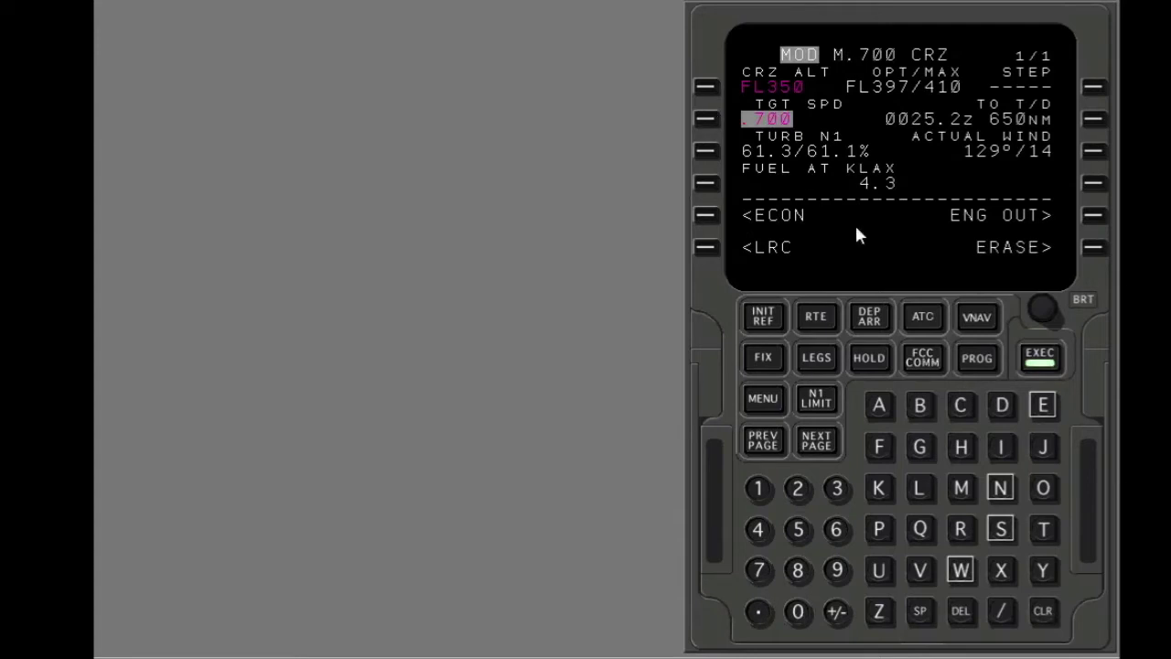
left_click(1040, 362)
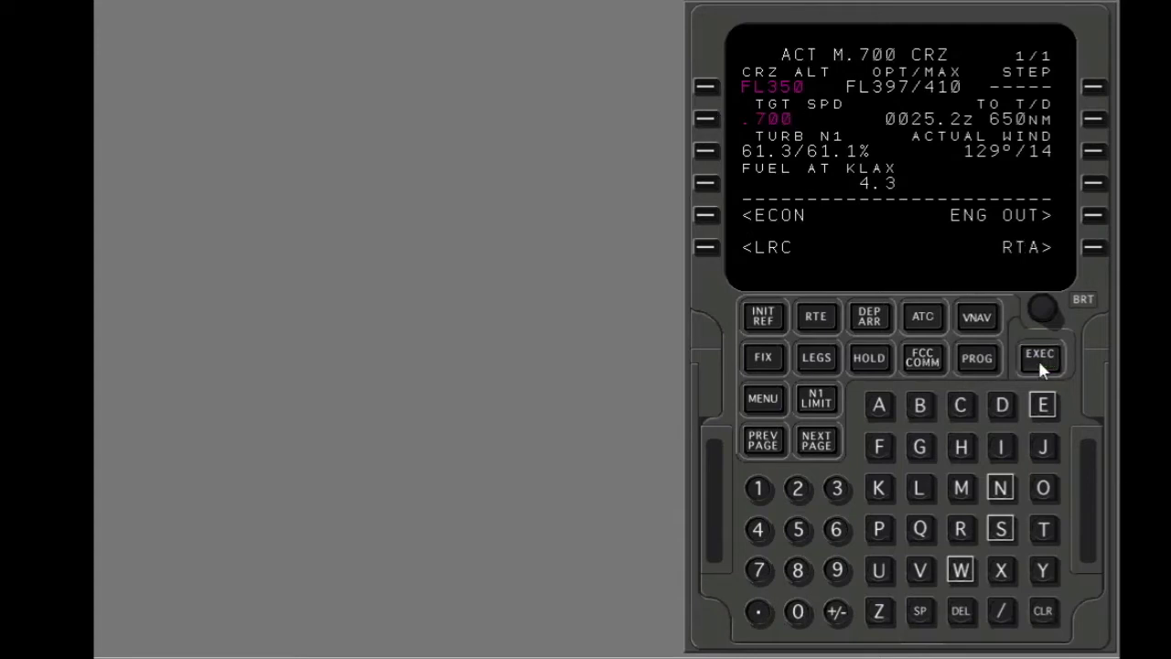
left_click(709, 213)
left_click(1039, 360)
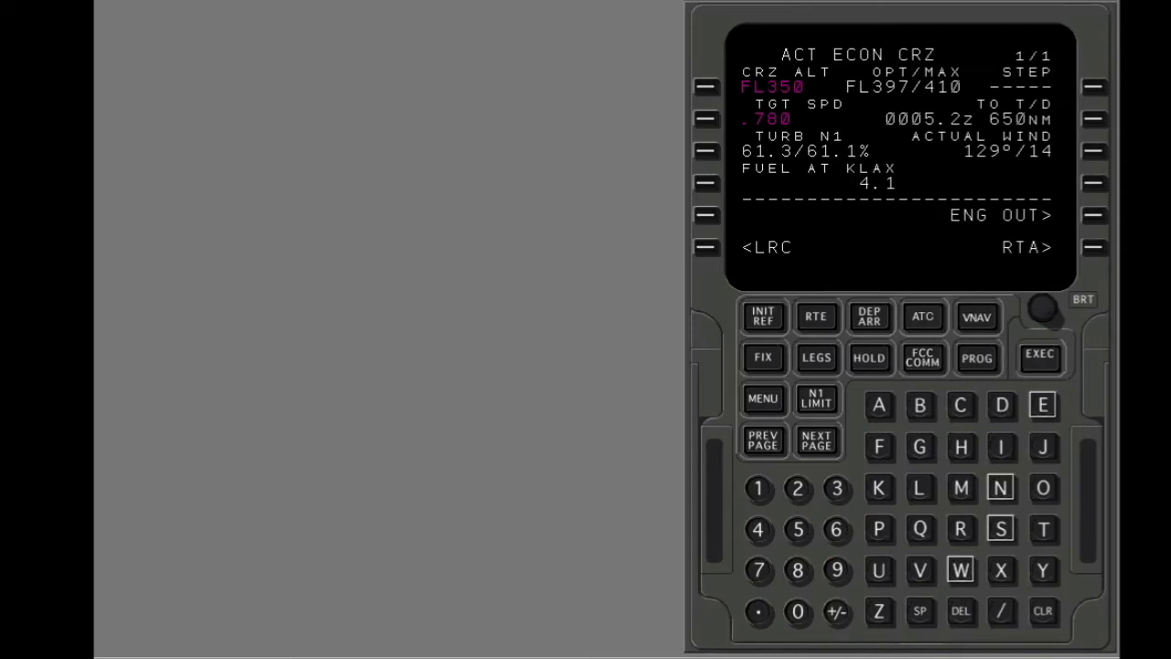
Enter 390 in the STEP field for a step climb to FL390 starting now.
left_click(838, 487)
left_click(833, 570)
left_click(798, 613)
left_click(1098, 86)
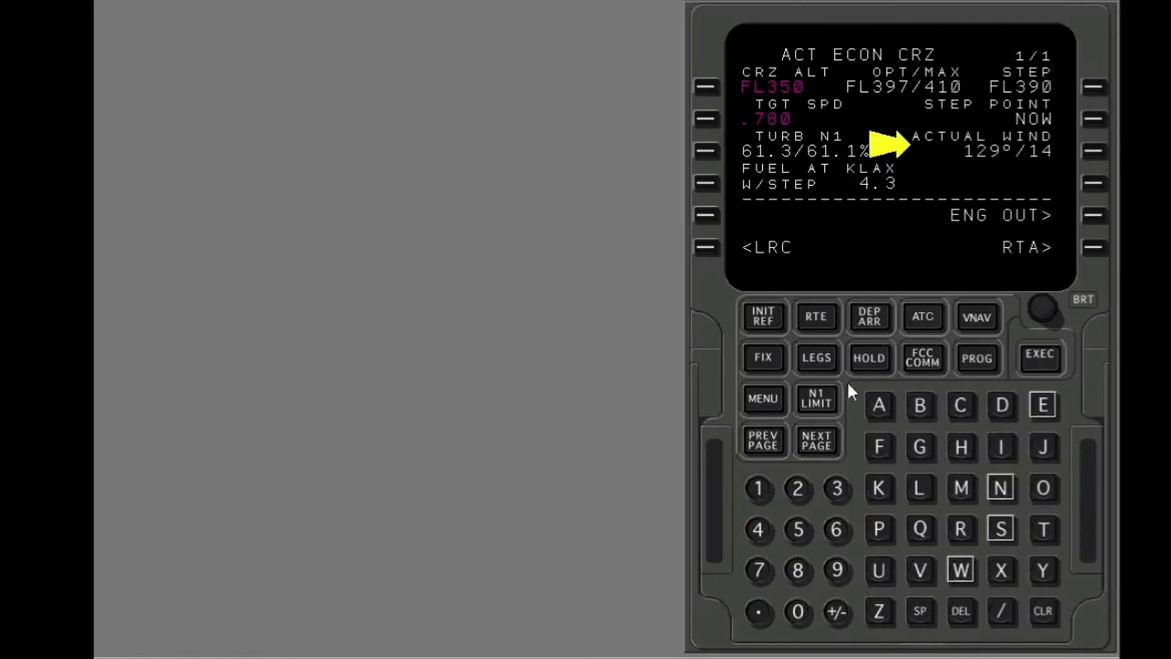
Enter 250/60 as the estimated cruise wind at LSK 3R.
left_click(800, 490)
left_click(799, 529)
left_click(789, 628)
left_click(999, 612)
left_click(832, 528)
left_click(798, 611)
left_click(1092, 152)
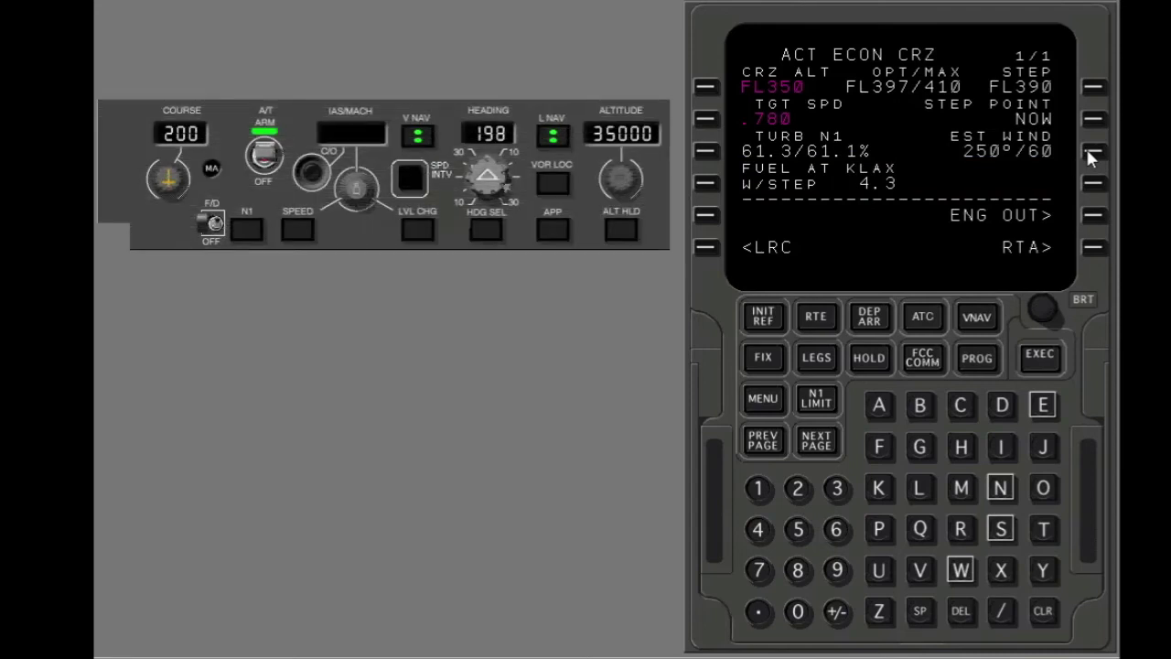
Enter FL390 as the cruise altitude and execute the cruise climb.
scroll(625, 181, "up", 4)
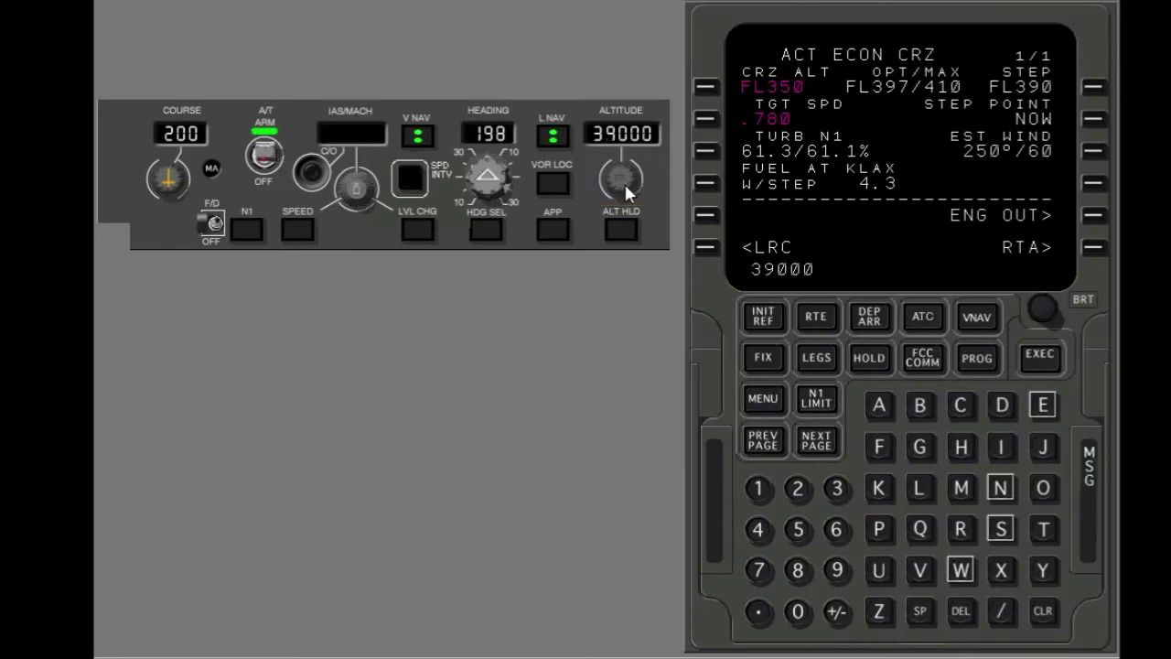
left_click(710, 87)
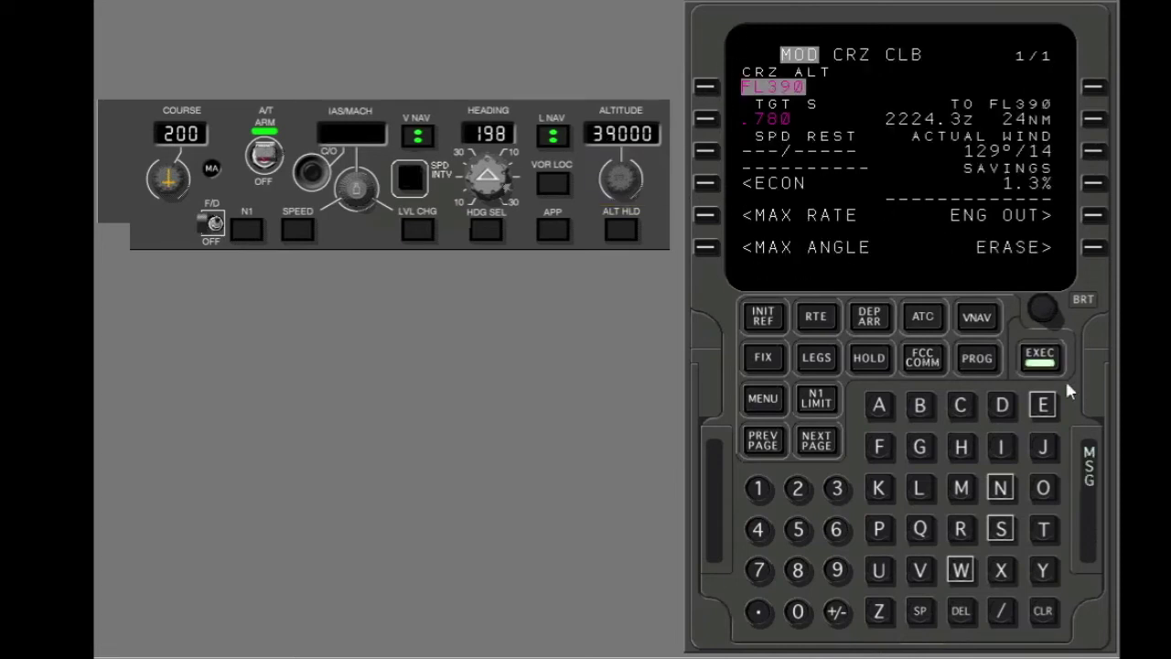
left_click(1041, 357)
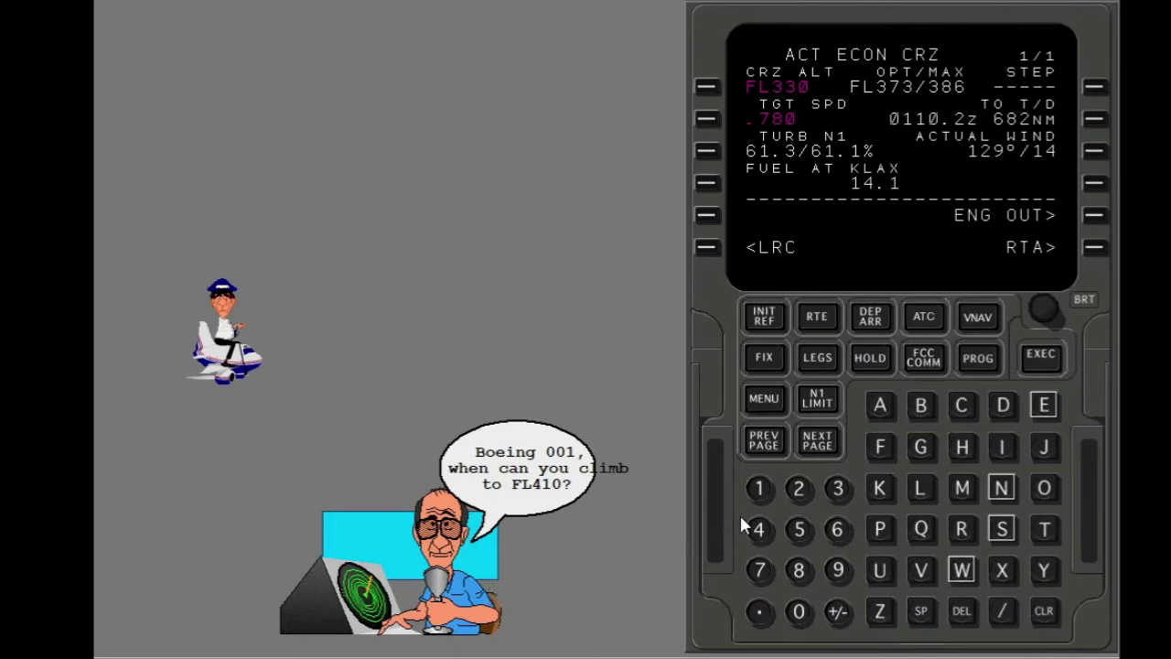
Try a step climb to FL410 by entering 410 in the STEP field.
left_click(758, 528)
left_click(758, 487)
left_click(799, 611)
left_click(1094, 88)
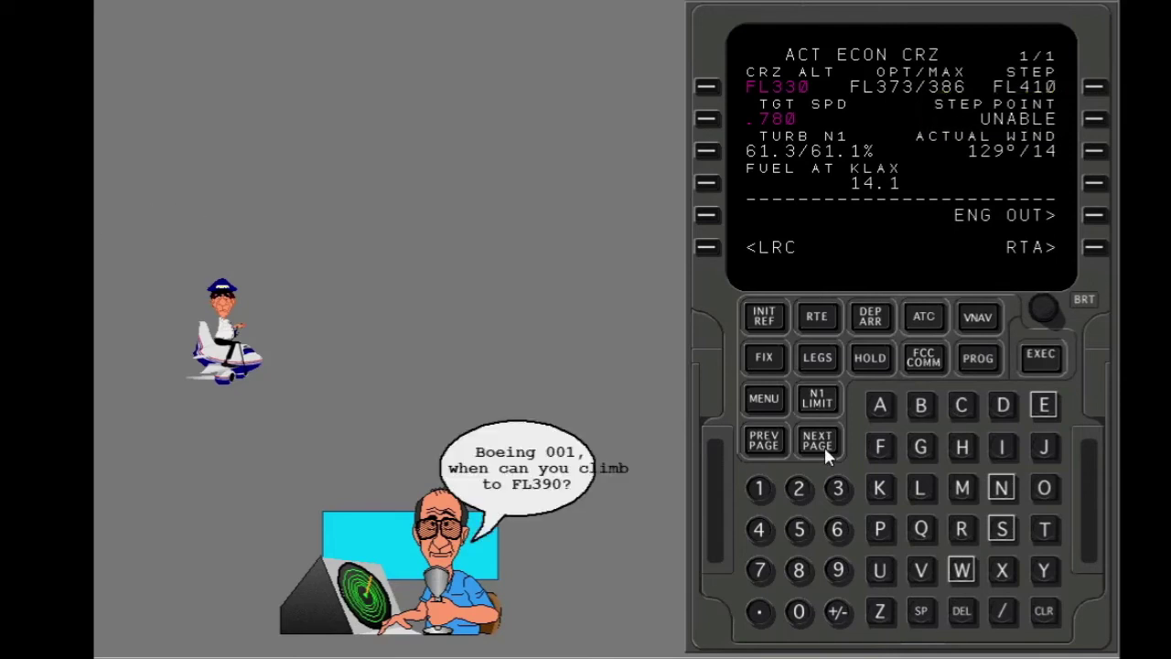
Change the step altitude to FL390 instead.
left_click(840, 491)
left_click(838, 571)
left_click(811, 612)
left_click(1087, 88)
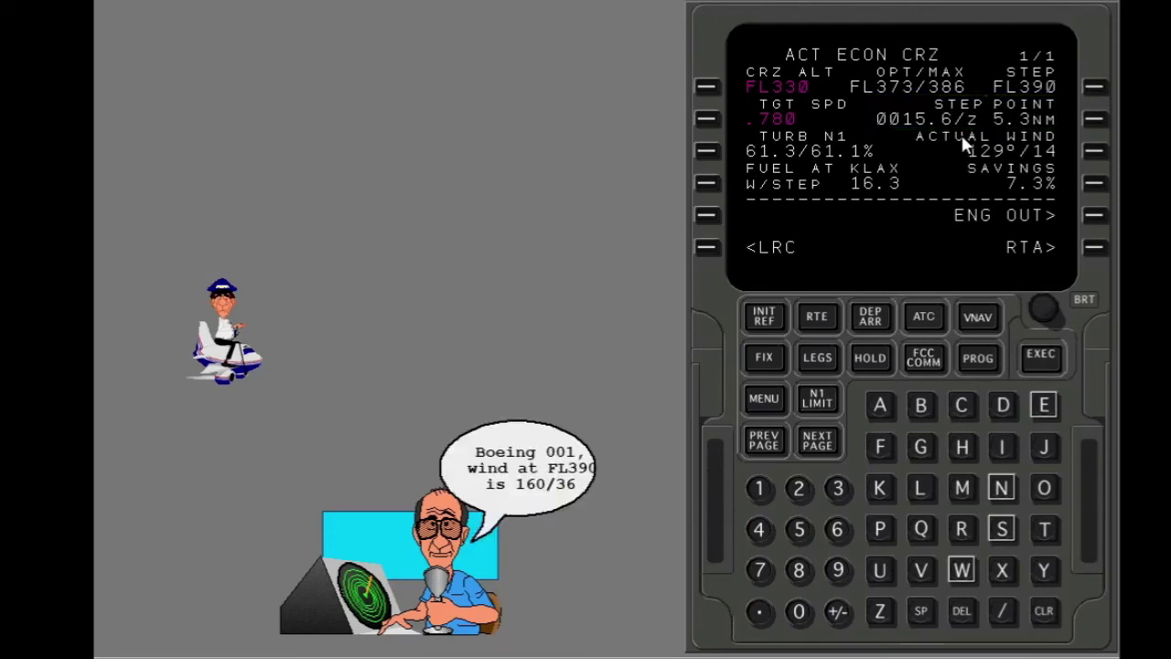
Enter 160/36 as the estimated cruise wind.
left_click(762, 484)
left_click(837, 531)
left_click(799, 610)
left_click(1002, 608)
left_click(835, 488)
left_click(837, 530)
left_click(1095, 152)
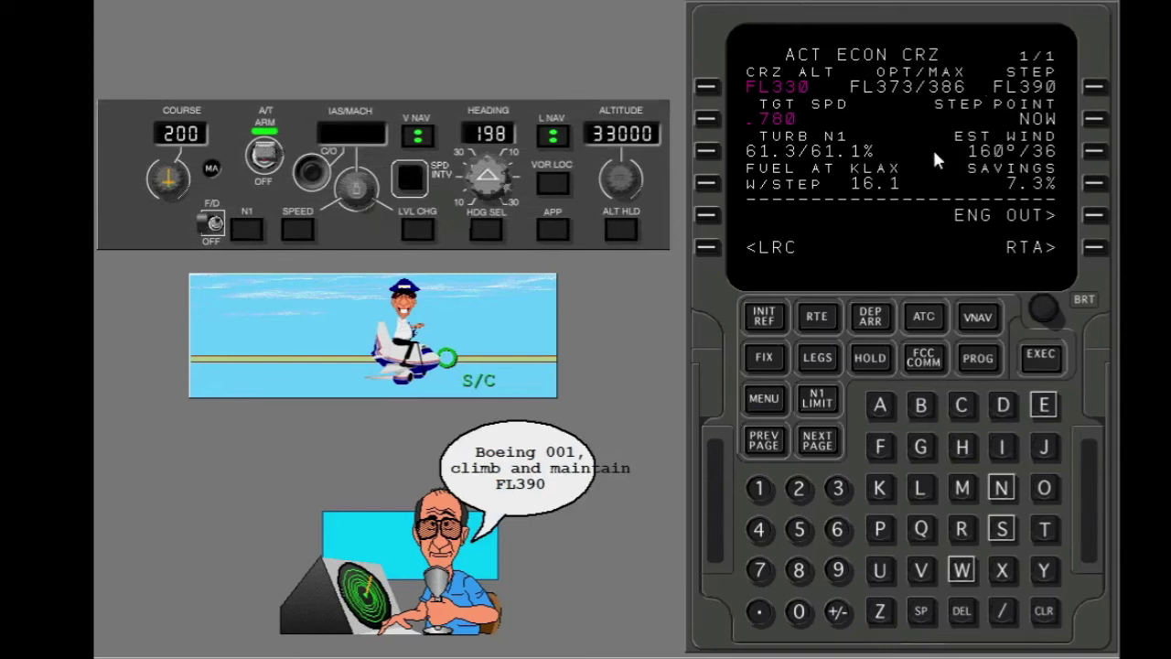
Turn the MCP altitude to 39000, enter FL390 as cruise altitude, and execute.
left_click(633, 187)
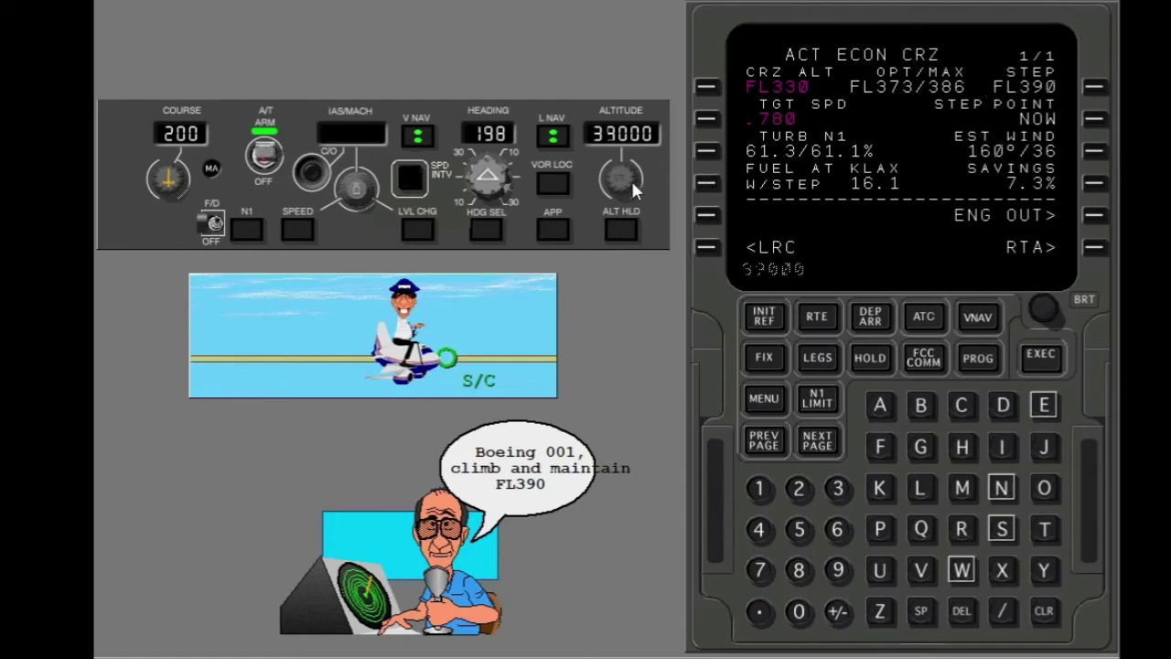
left_click(704, 85)
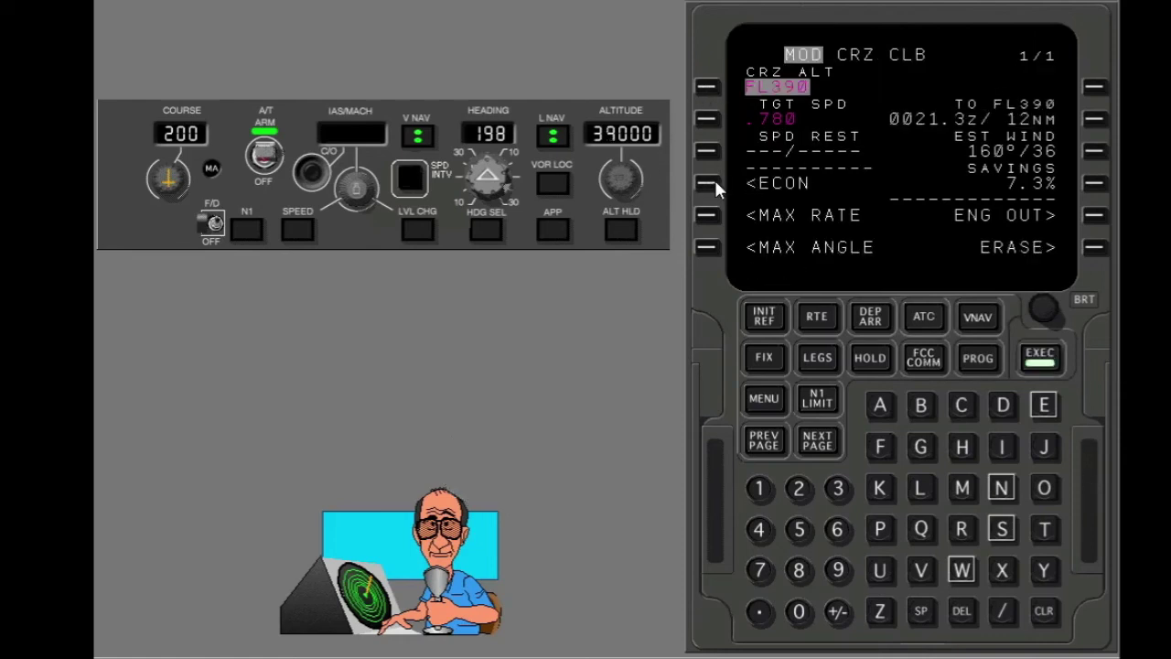
left_click(1049, 365)
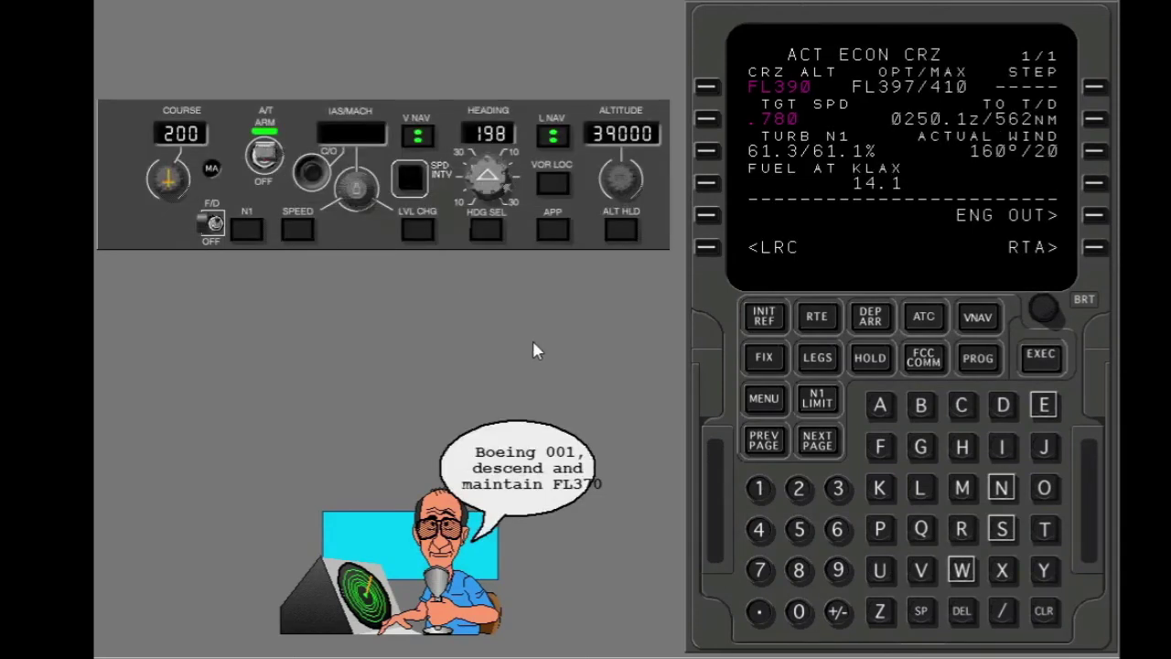
Turn the MCP altitude to 37000, enter FL370 as cruise altitude, and execute.
left_click(609, 177)
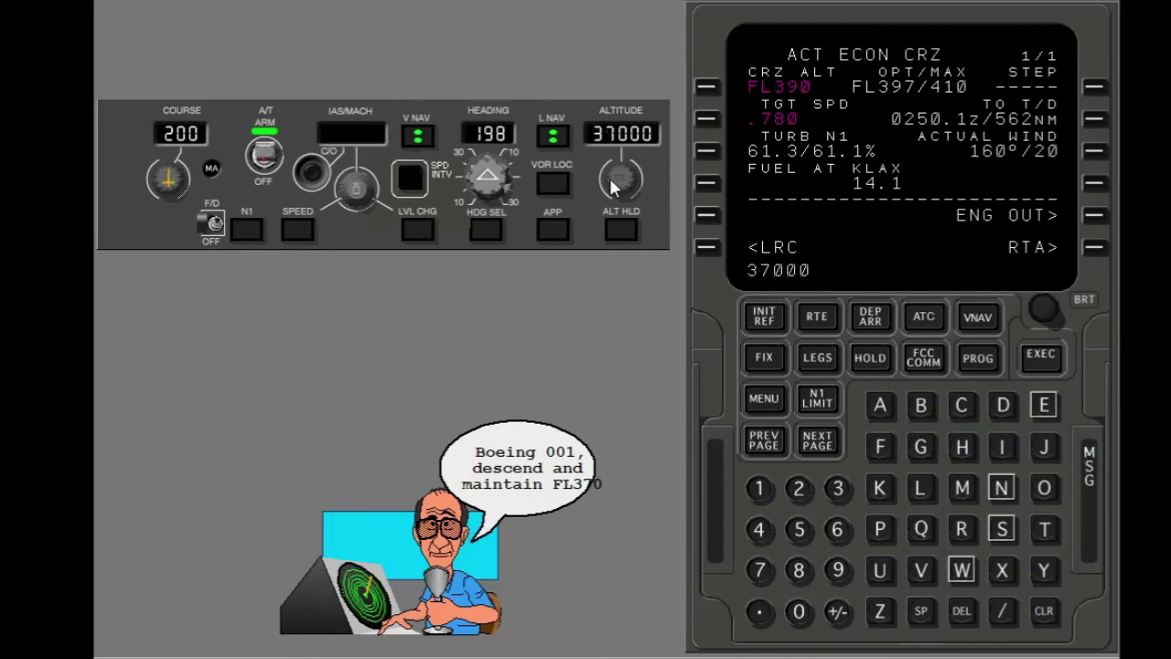
left_click(705, 88)
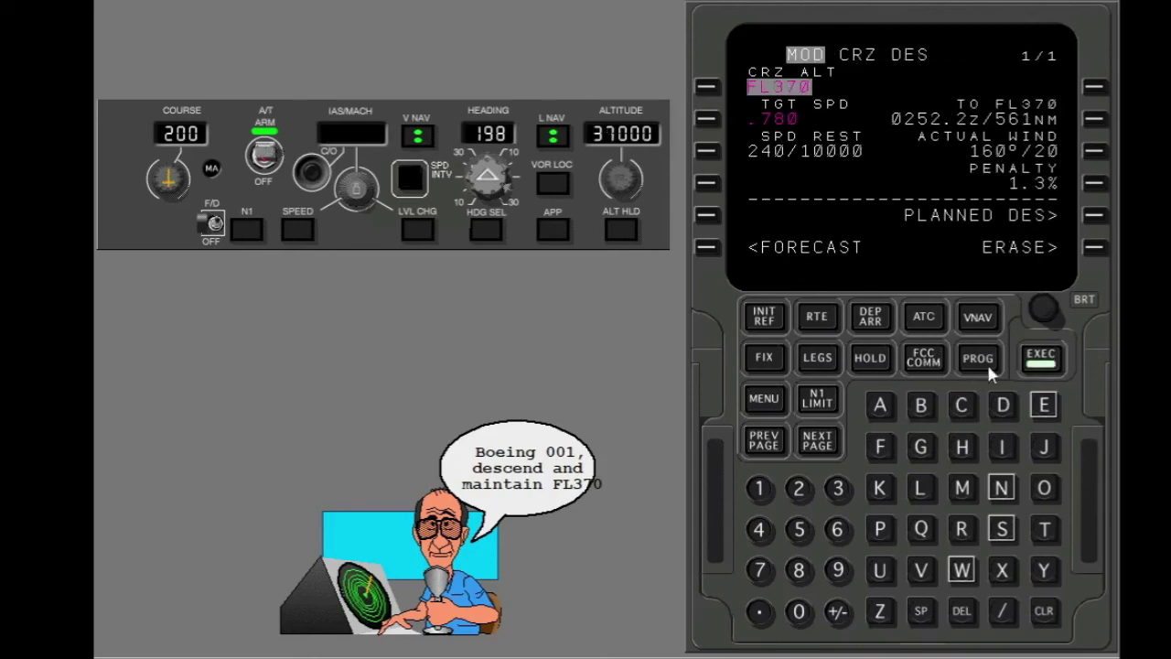
left_click(1050, 362)
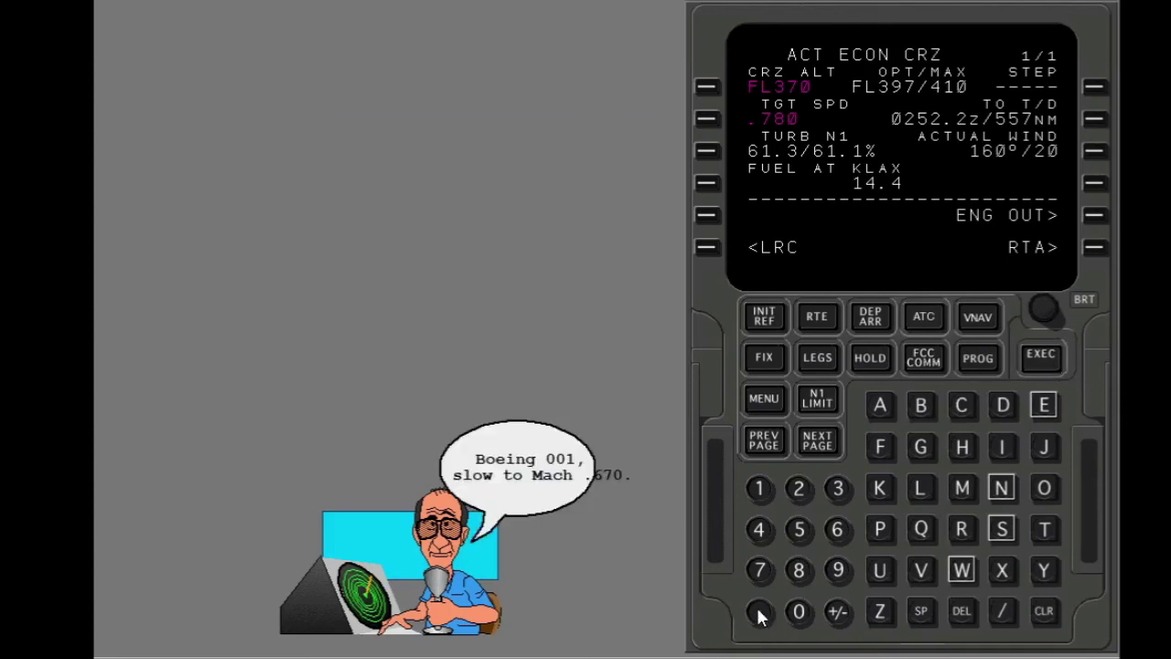
Enter .670 as the TGT SPD at LSK 2L and execute it.
left_click(838, 530)
left_click(760, 570)
left_click(797, 613)
left_click(705, 119)
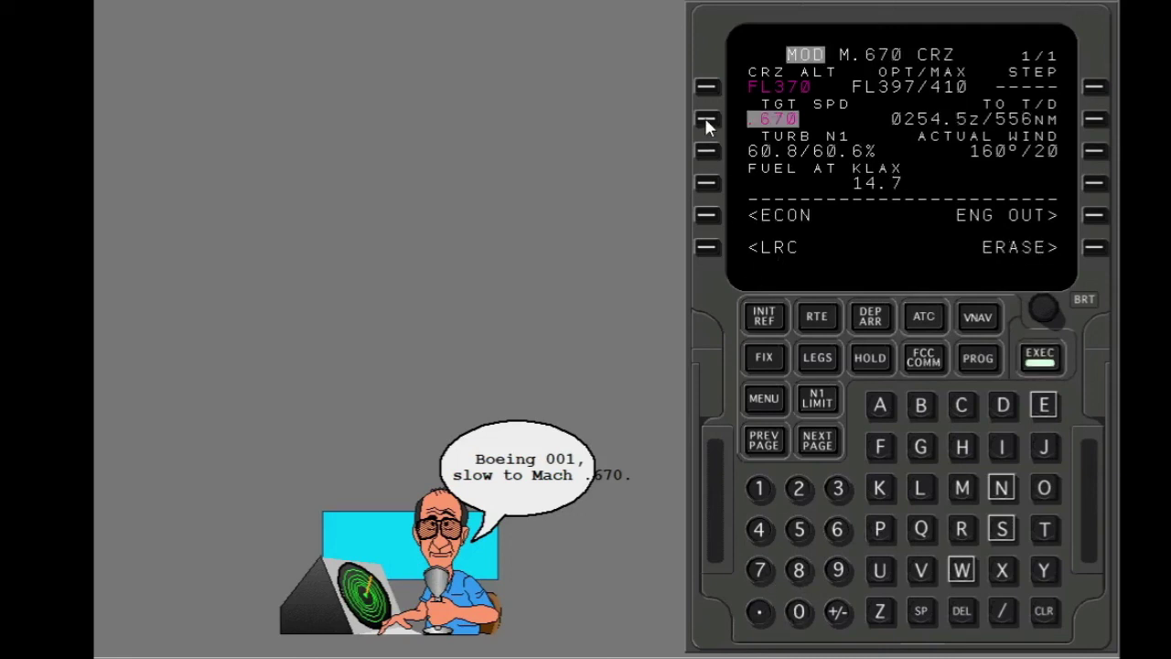
left_click(1039, 362)
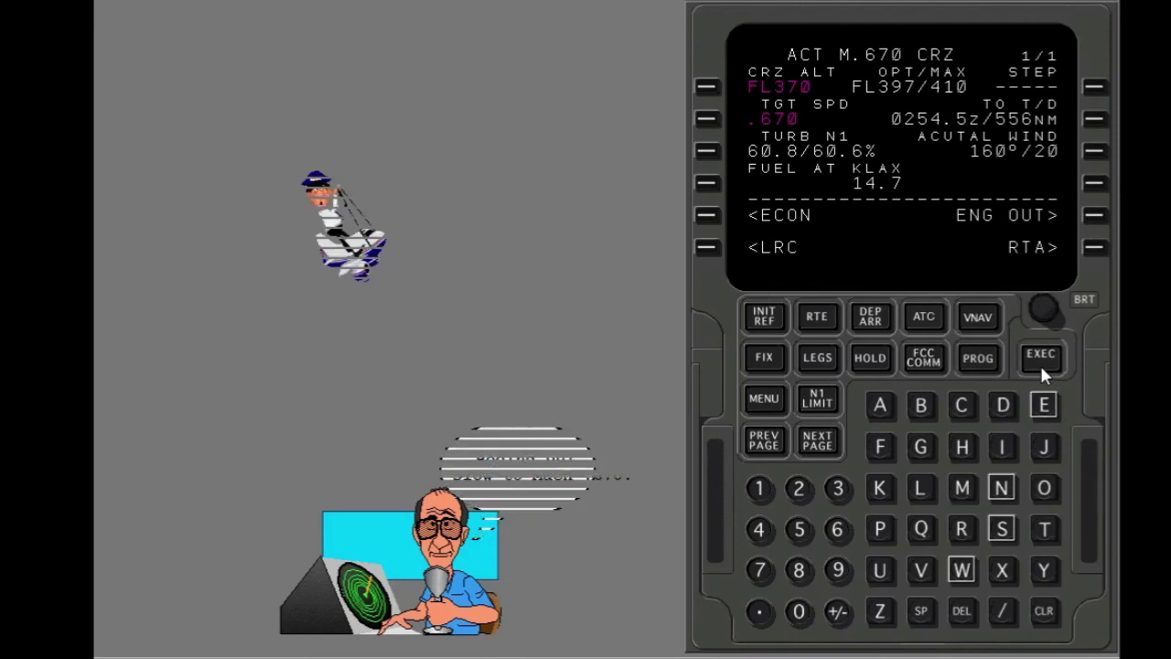